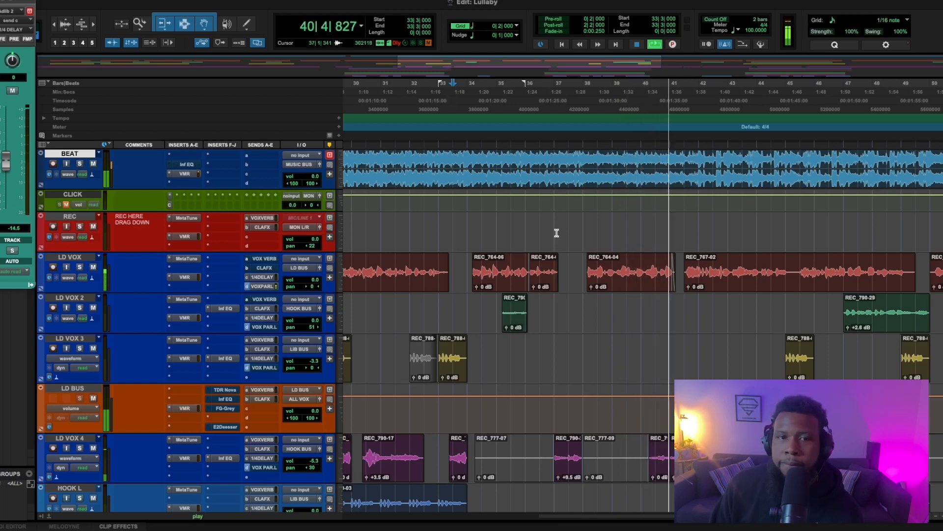
Open the Youlean Loudness Meter on the Master 1 track and play the section from bar 33 to measure the mix's loudness.
{"action": "key", "text": "space"}
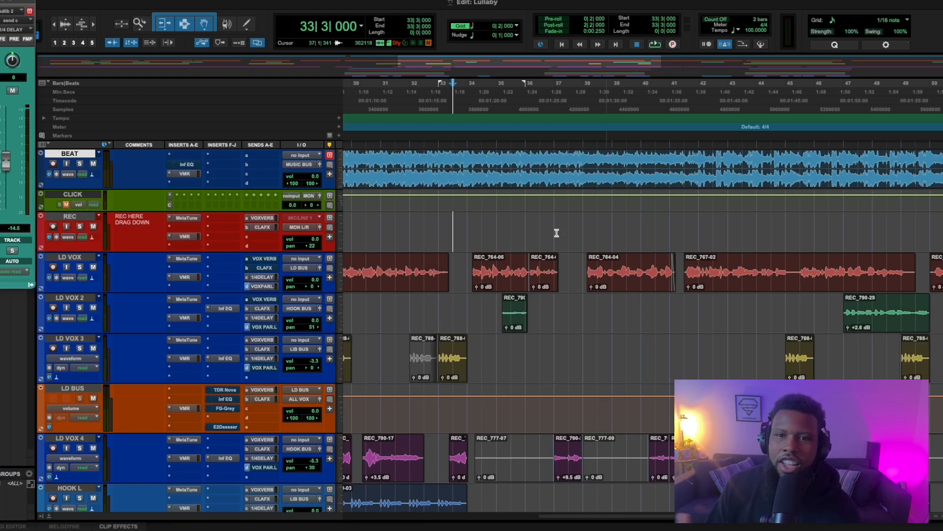
{"action": "scroll", "coordinate": [546, 322], "scroll_direction": "down", "scroll_amount": 15}
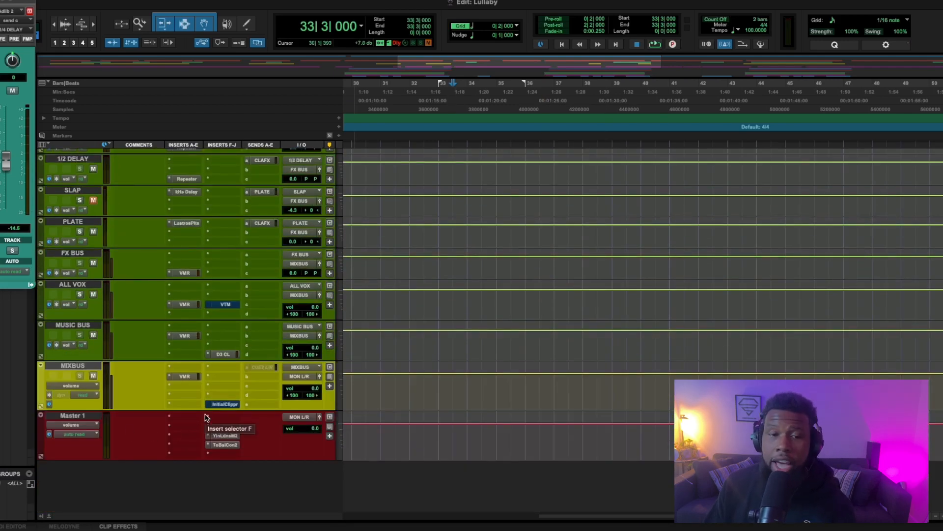
{"action": "left_click", "coordinate": [221, 436]}
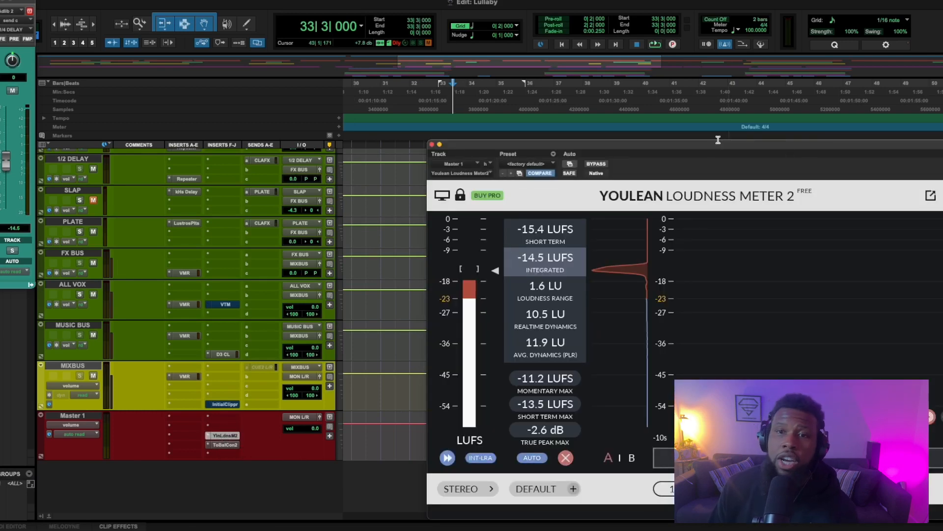
{"action": "left_click_drag", "start_coordinate": [718, 139], "coordinate": [618, 66]}
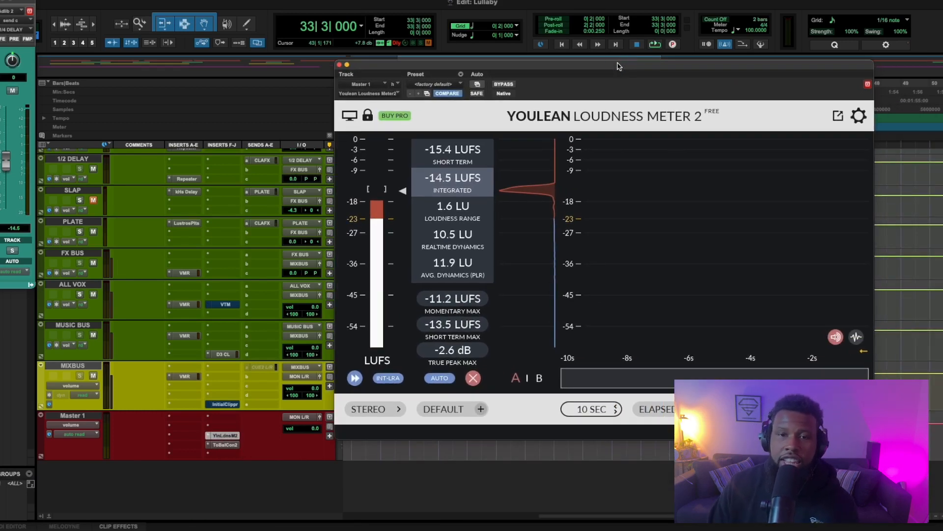
{"action": "key", "text": "space"}
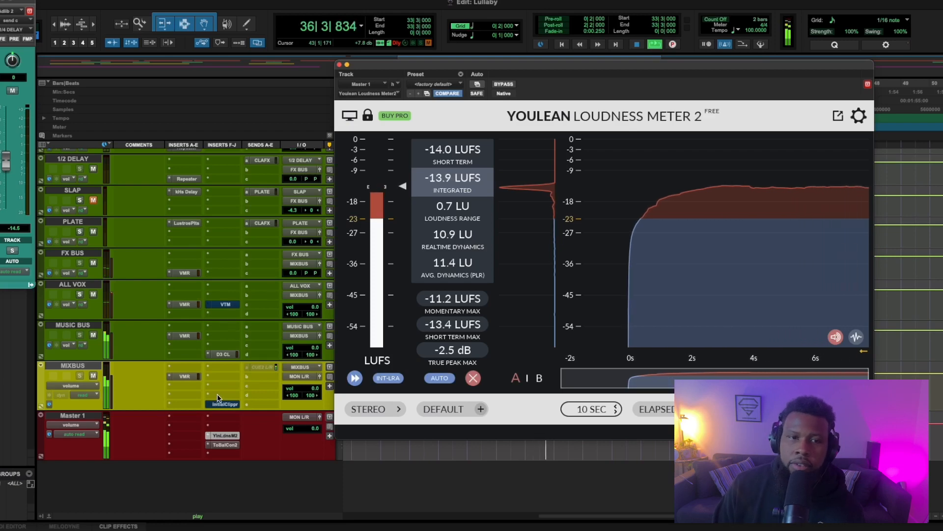
{"action": "key", "text": "space"}
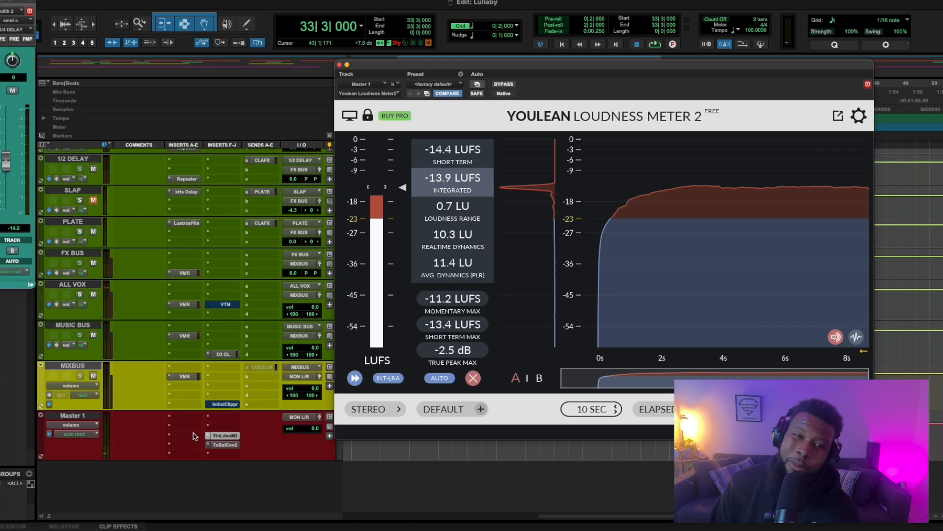
Take the Initial Clipper on the MIXBUS track out of bypass and play back the mix through it.
{"action": "left_click", "coordinate": [224, 404]}
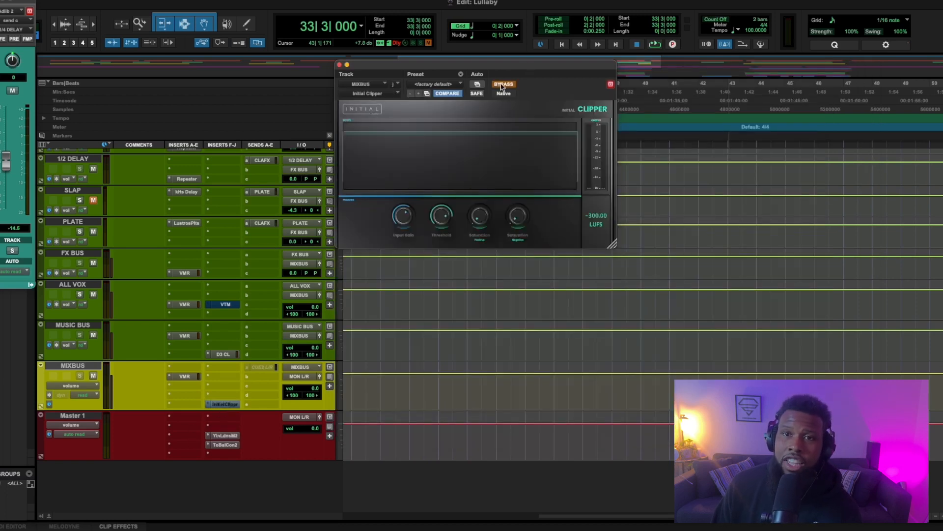
{"action": "left_click", "coordinate": [339, 65]}
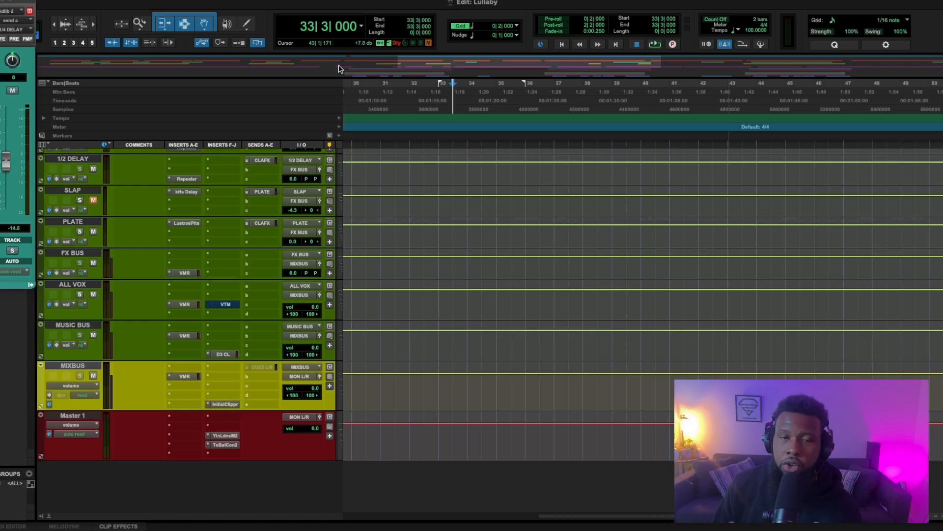
{"action": "key", "text": "space"}
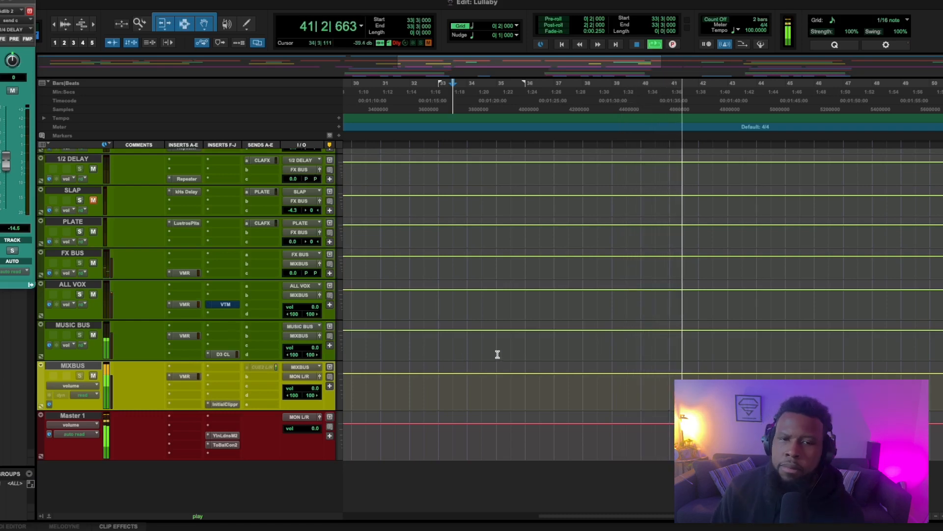
{"action": "scroll", "coordinate": [583, 343], "scroll_direction": "up", "scroll_amount": 4}
{"action": "scroll", "coordinate": [583, 343], "scroll_direction": "down", "scroll_amount": 6}
{"action": "key", "text": "space"}
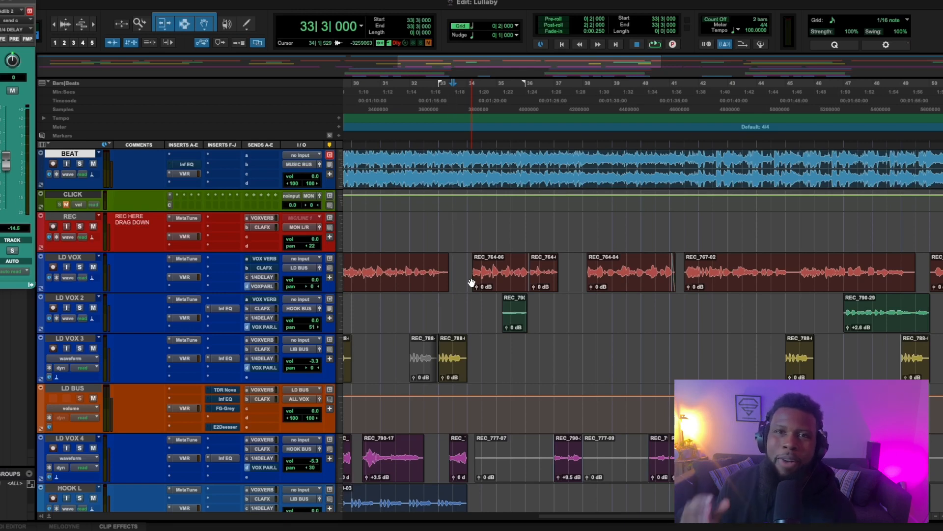
Add the FG-Dynamics module to the LD BUS track's Virtual Mix Rack, in the slot after Virtual Channel.
{"action": "left_click", "coordinate": [184, 408]}
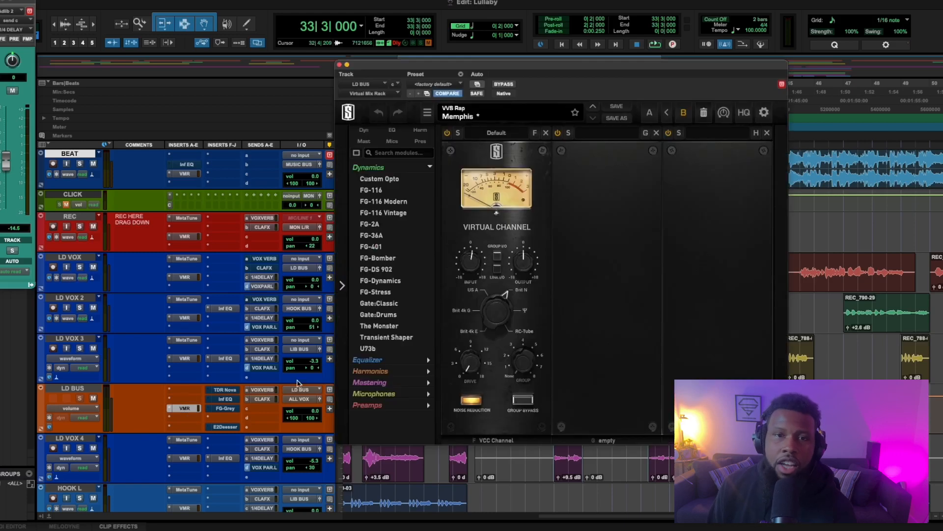
{"action": "mouse_move", "coordinate": [410, 272]}
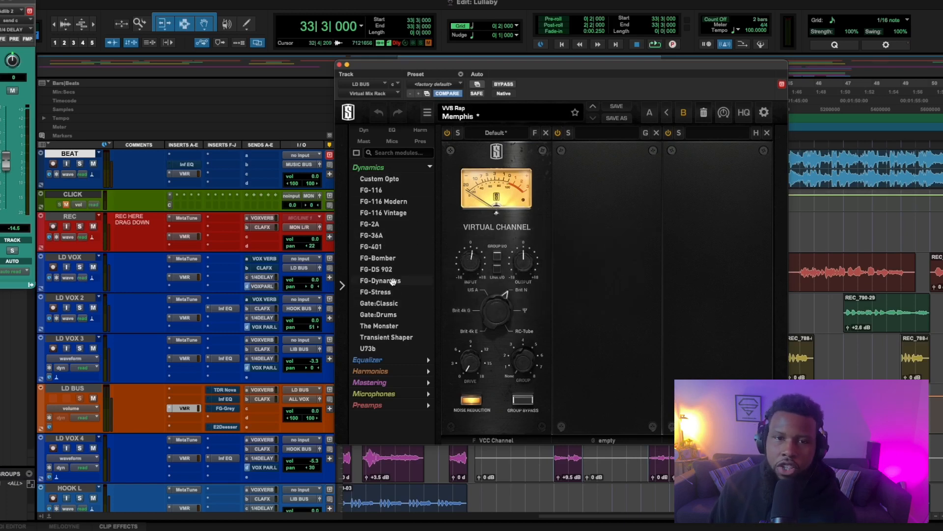
{"action": "left_click", "coordinate": [393, 281]}
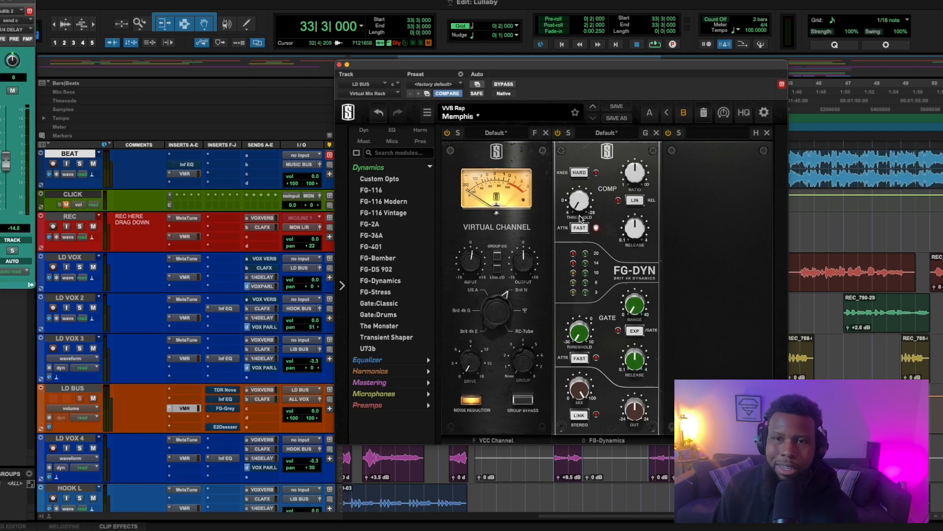
Lower the FG-Dynamics compressor threshold during playback and raise its output slightly to make up the level.
{"action": "key", "text": "space"}
{"action": "mouse_move", "coordinate": [579, 204]}
{"action": "left_mouse_down"}
{"action": "mouse_move", "coordinate": [584, 168]}
{"action": "mouse_move", "coordinate": [584, 198]}
{"action": "left_mouse_up"}
{"action": "key", "text": "space"}
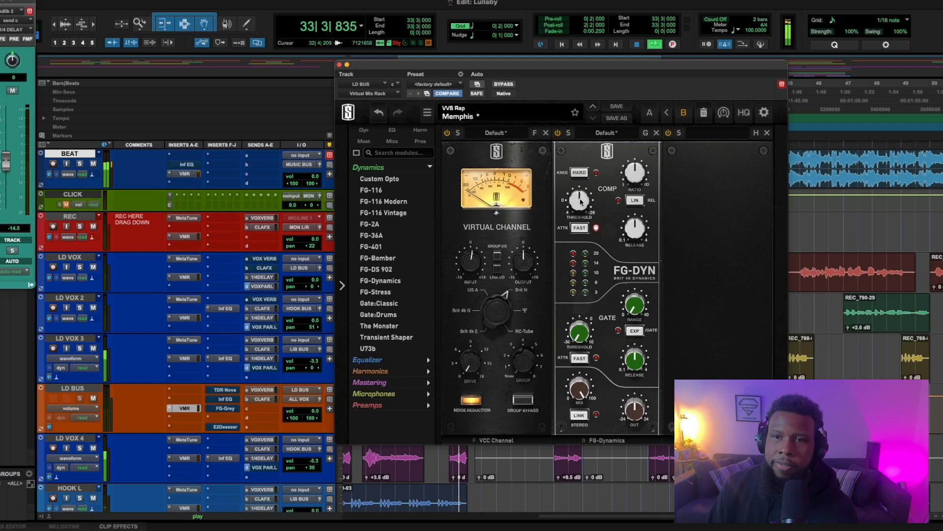
{"action": "left_click_drag", "start_coordinate": [583, 198], "coordinate": [579, 197]}
{"action": "left_click_drag", "start_coordinate": [634, 410], "coordinate": [634, 408]}
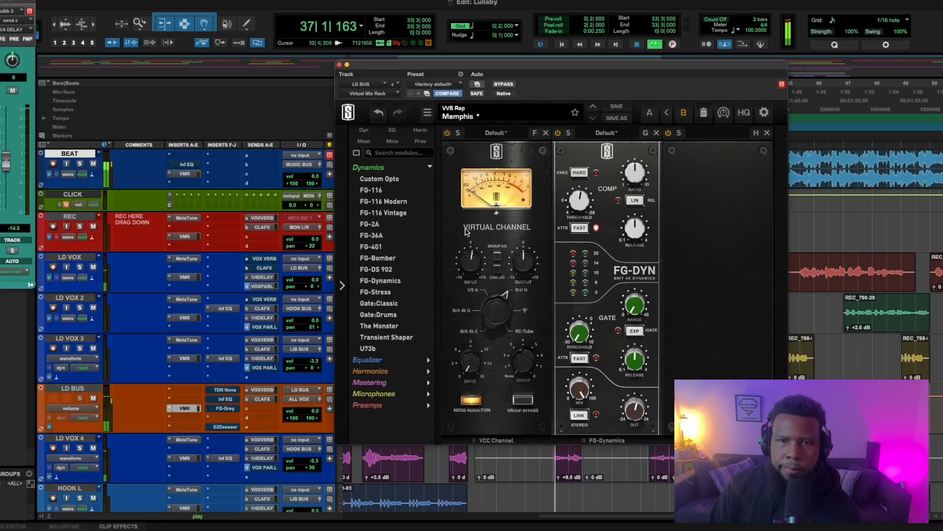
Add the FG-S equalizer module to the rack in the slot after FG-Dynamics.
{"action": "left_click", "coordinate": [427, 167]}
{"action": "left_click", "coordinate": [425, 181]}
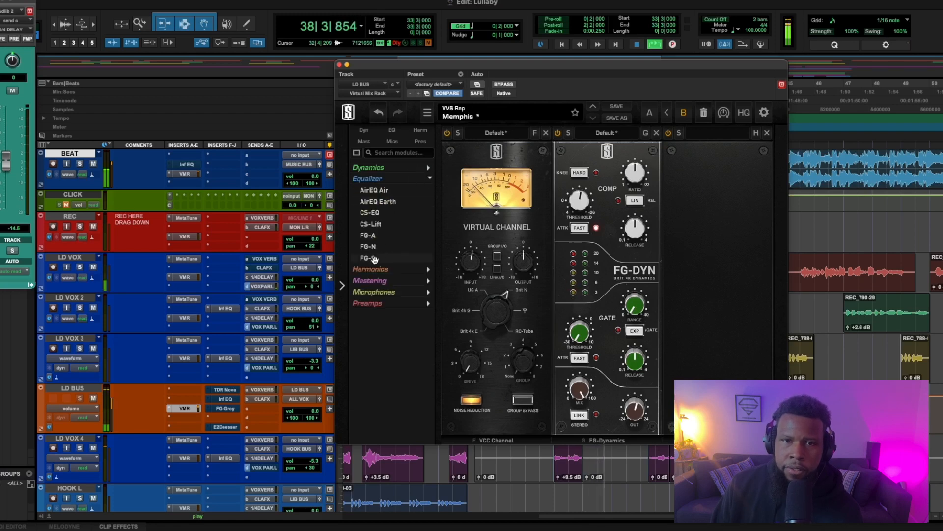
{"action": "left_click_drag", "start_coordinate": [373, 257], "coordinate": [438, 257]}
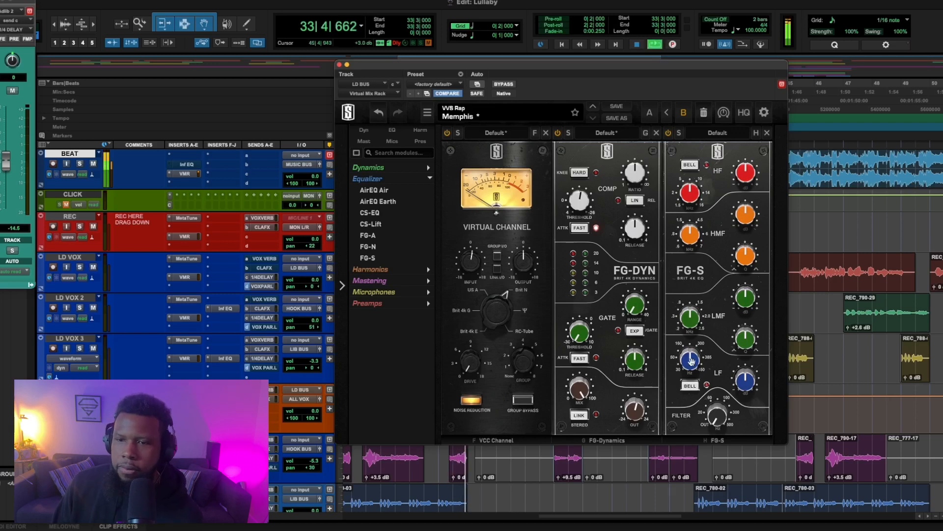
Cut the FG-S HMF band around 3.56 kHz, then cut the LF band in bell mode and raise its frequency.
{"action": "left_click_drag", "start_coordinate": [746, 214], "coordinate": [735, 154]}
{"action": "left_click_drag", "start_coordinate": [691, 230], "coordinate": [738, 246]}
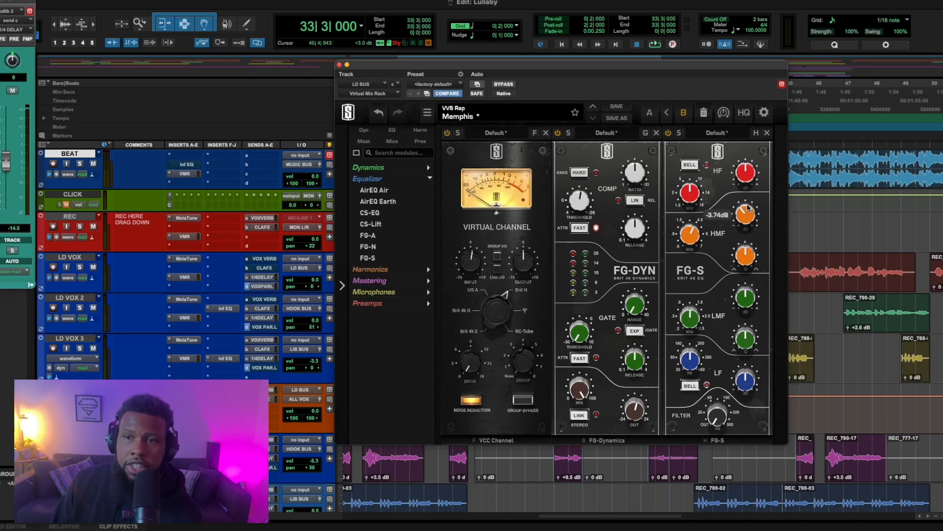
{"action": "left_click_drag", "start_coordinate": [744, 213], "coordinate": [744, 211]}
{"action": "left_click_drag", "start_coordinate": [692, 234], "coordinate": [691, 237]}
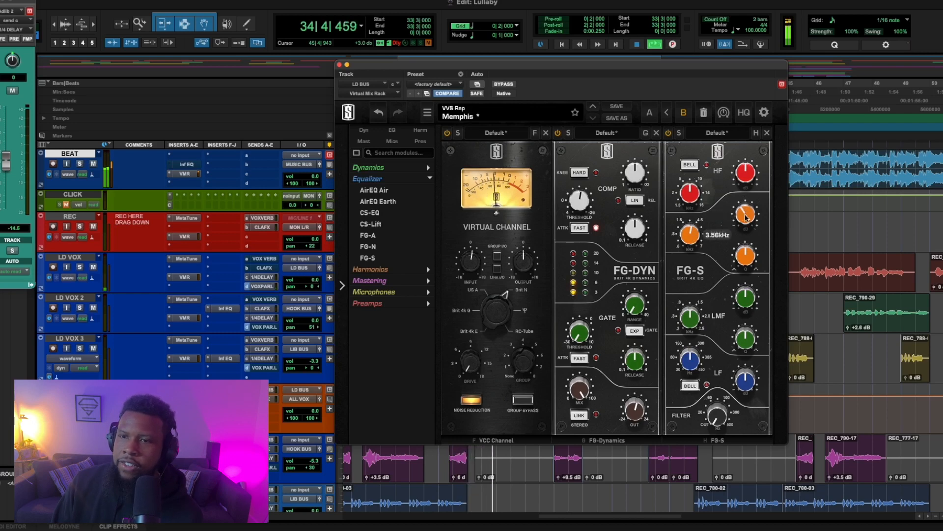
{"action": "left_click_drag", "start_coordinate": [745, 215], "coordinate": [746, 219]}
{"action": "left_click_drag", "start_coordinate": [692, 236], "coordinate": [691, 240]}
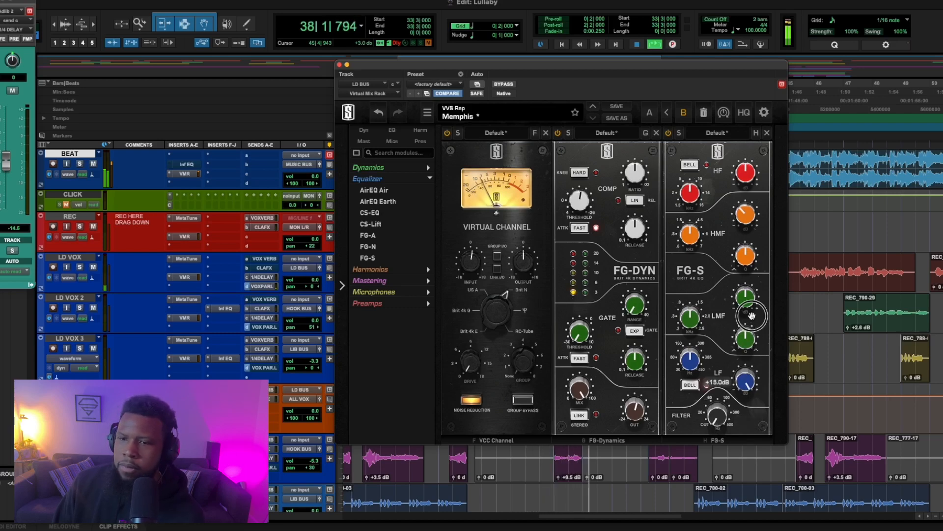
{"action": "left_click_drag", "start_coordinate": [691, 346], "coordinate": [693, 338]}
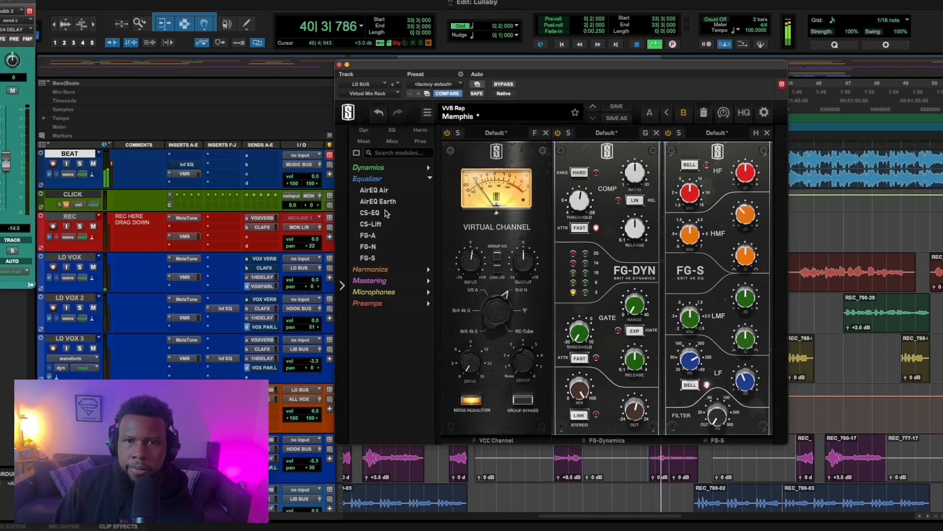
Add the FG-2A compressor module after FG-S at the end of the rack and stop playback.
{"action": "left_click", "coordinate": [400, 179]}
{"action": "left_click", "coordinate": [388, 168]}
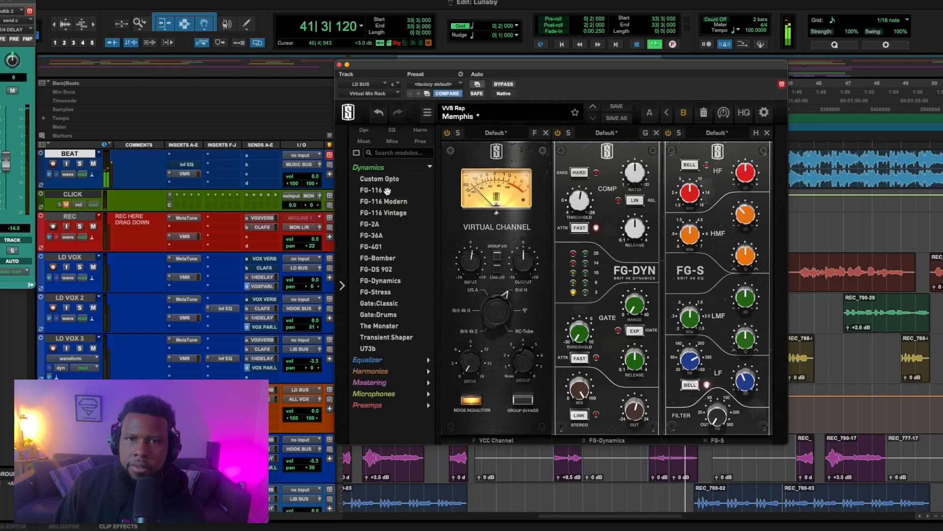
{"action": "left_click", "coordinate": [382, 228]}
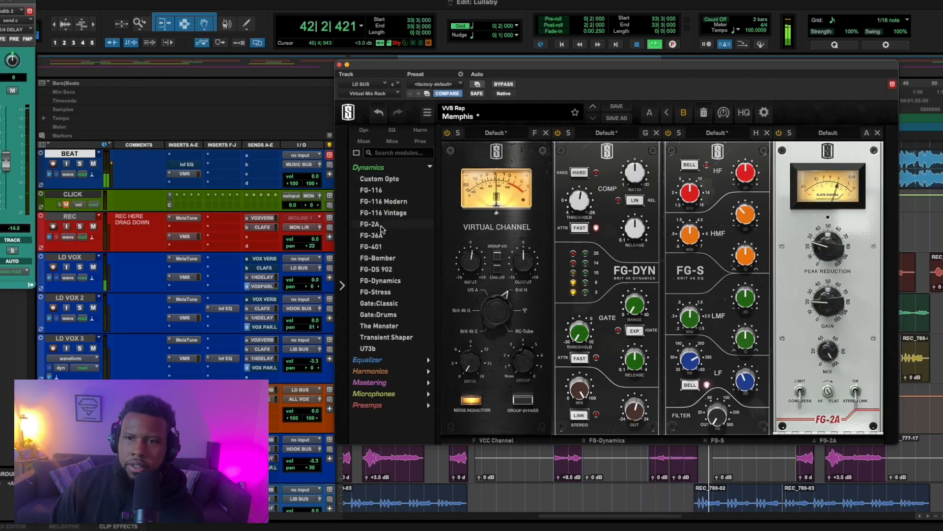
{"action": "key", "text": "space"}
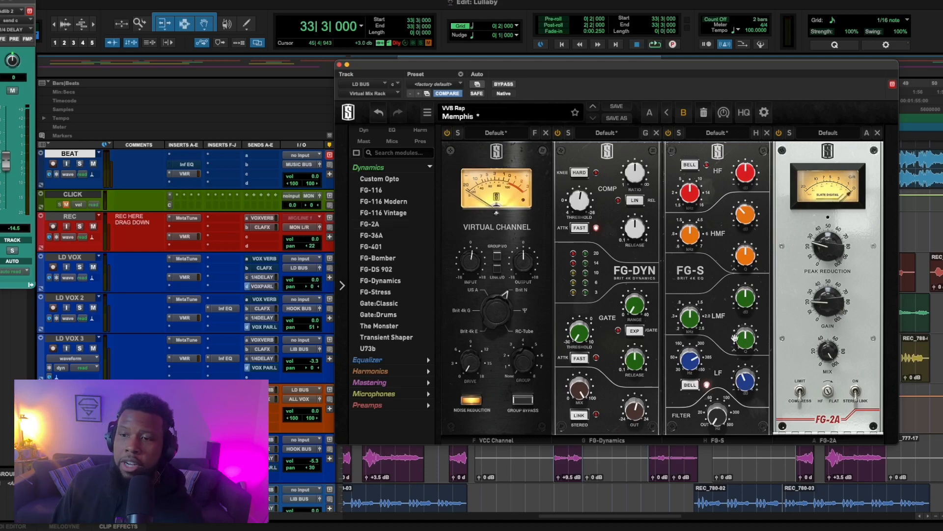
Set the FG-2A peak reduction to about 40 and raise its gain by ear, then close the rack and stop playback.
{"action": "left_click_drag", "start_coordinate": [828, 438], "coordinate": [828, 529]}
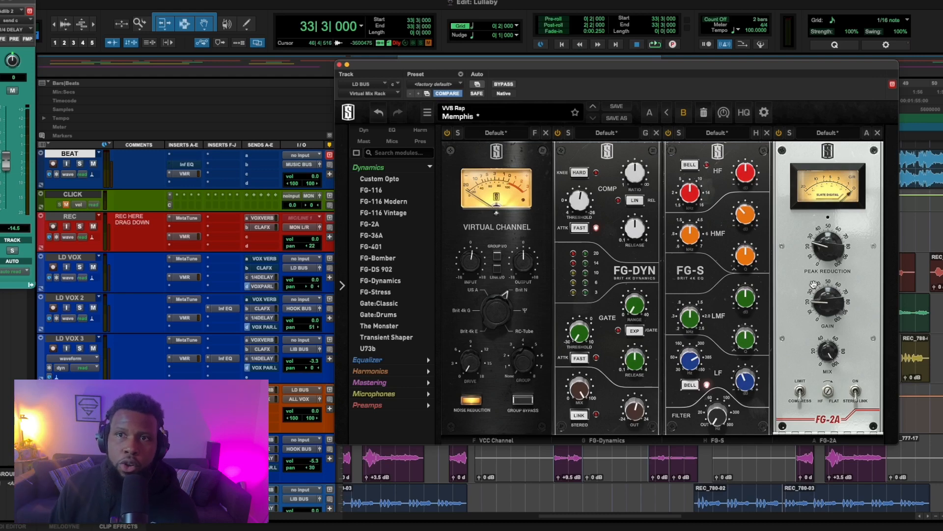
{"action": "left_click_drag", "start_coordinate": [825, 249], "coordinate": [828, 233]}
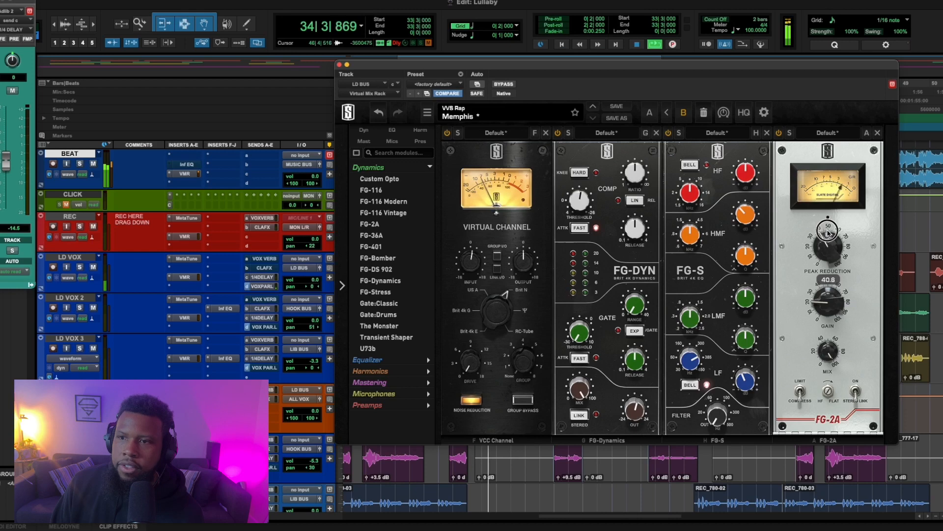
{"action": "mouse_move", "coordinate": [834, 296]}
{"action": "left_mouse_down"}
{"action": "mouse_move", "coordinate": [834, 281]}
{"action": "mouse_move", "coordinate": [829, 302]}
{"action": "left_mouse_up"}
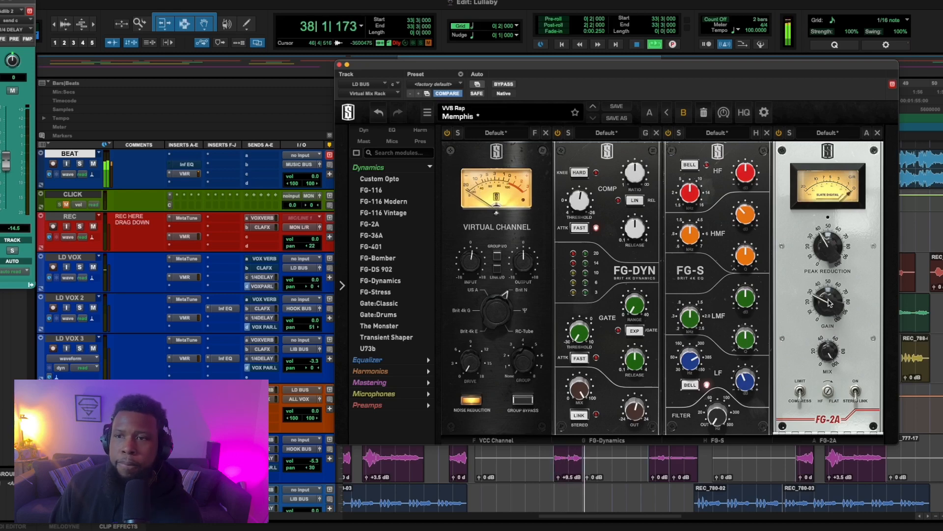
{"action": "left_click_drag", "start_coordinate": [829, 309], "coordinate": [830, 308]}
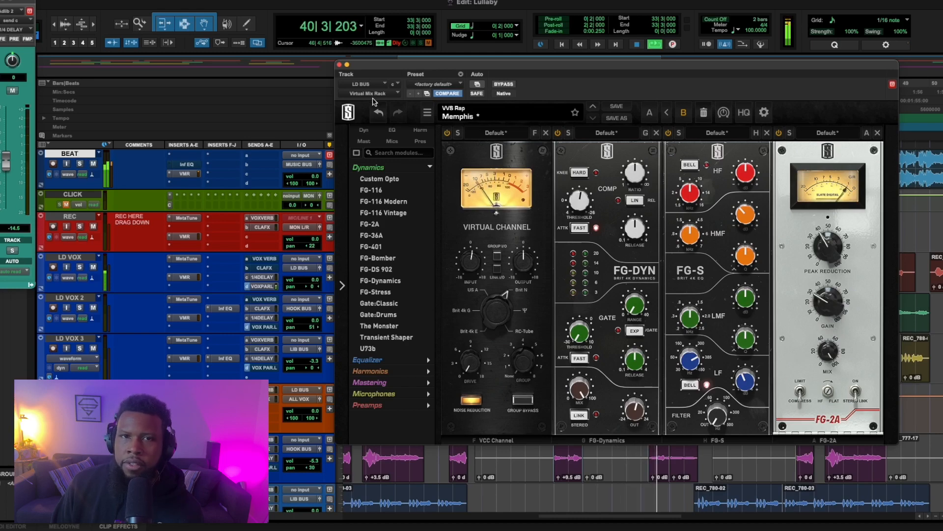
{"action": "left_click", "coordinate": [339, 65]}
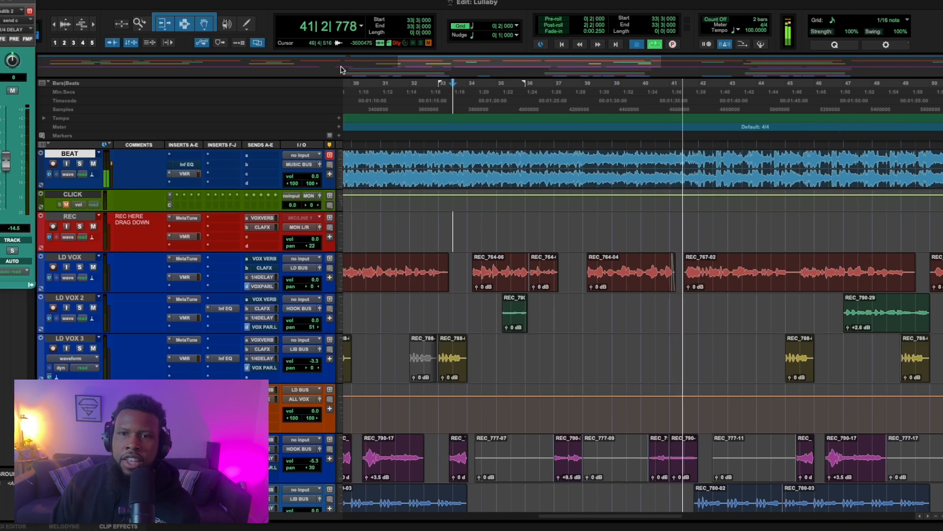
{"action": "key", "text": "space"}
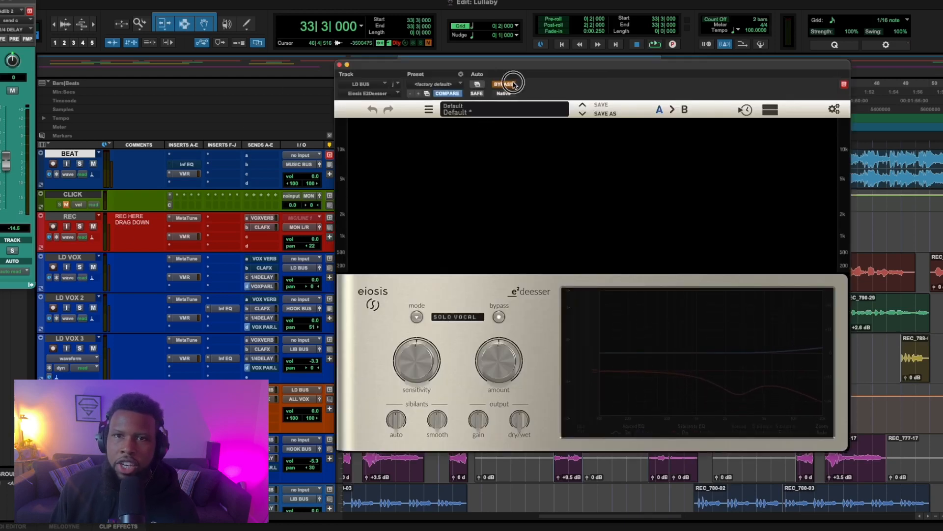
Take the Eiosis E2Deesser on LD BUS out of bypass and shift its Sibilants EQ dip to a higher frequency during playback.
{"action": "left_click", "coordinate": [512, 84]}
{"action": "key", "text": "space"}
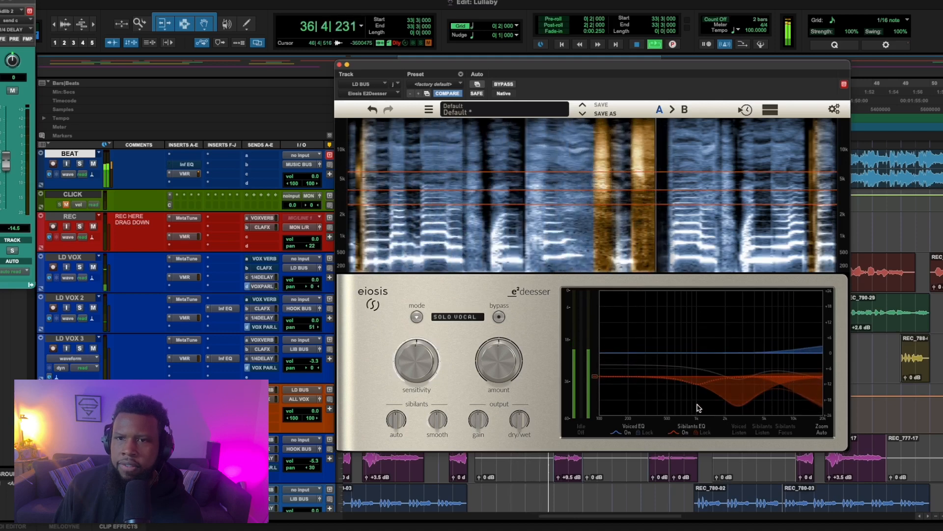
{"action": "left_click_drag", "start_coordinate": [742, 389], "coordinate": [765, 385]}
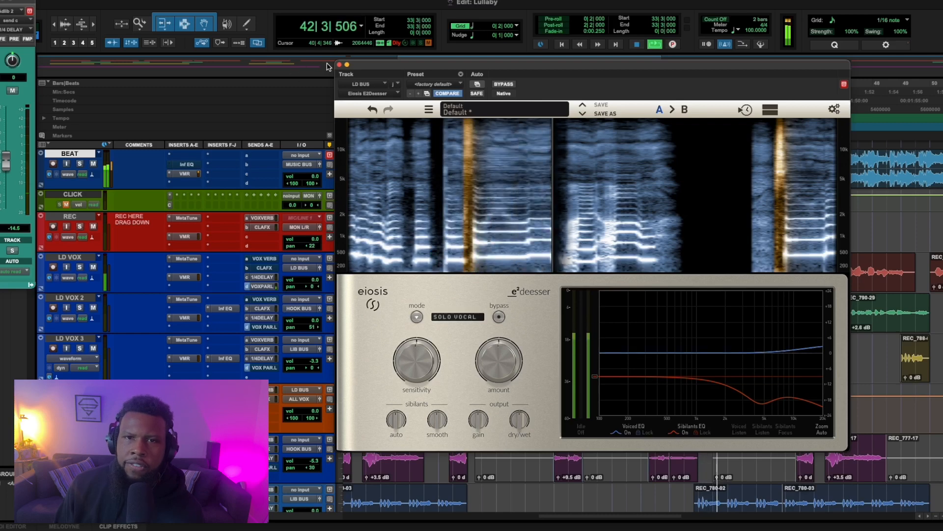
{"action": "key", "text": "space"}
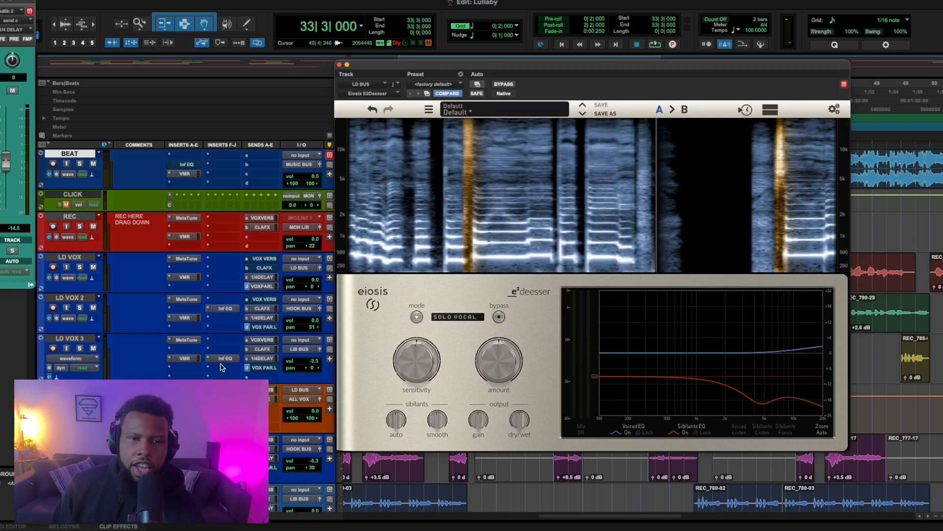
Open TDR Nova on the LD BUS track and take it out of bypass.
{"action": "left_click", "coordinate": [225, 389]}
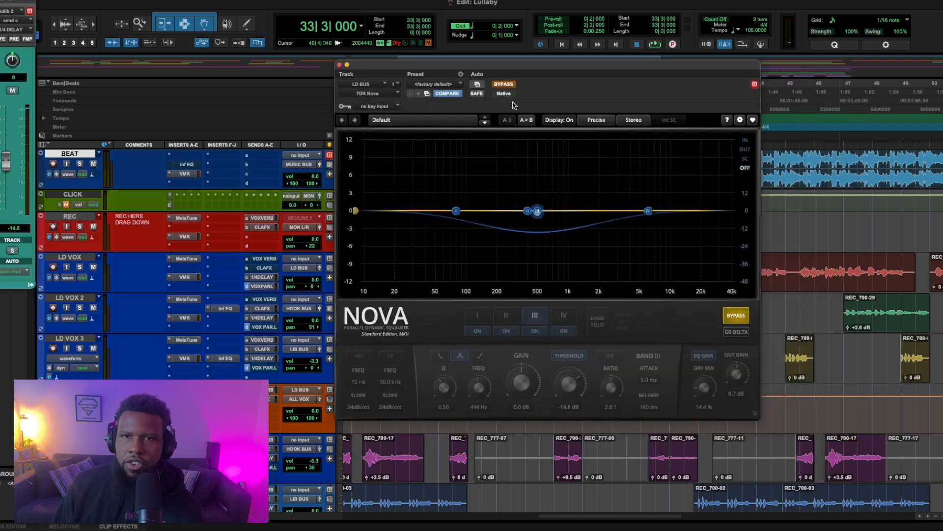
{"action": "left_click", "coordinate": [510, 84]}
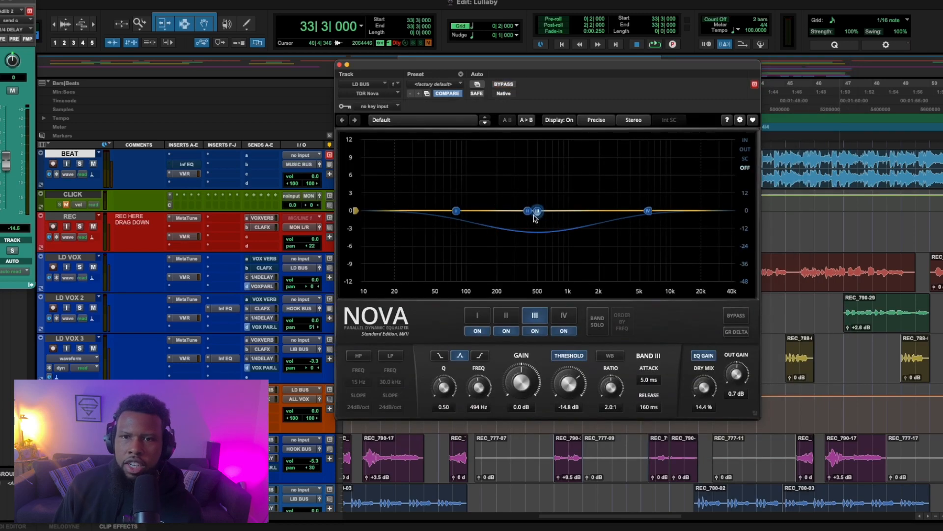
Switch off Nova's band III, then solo band II and raise its frequency to about 4.8 kHz during playback.
{"action": "left_click", "coordinate": [534, 313]}
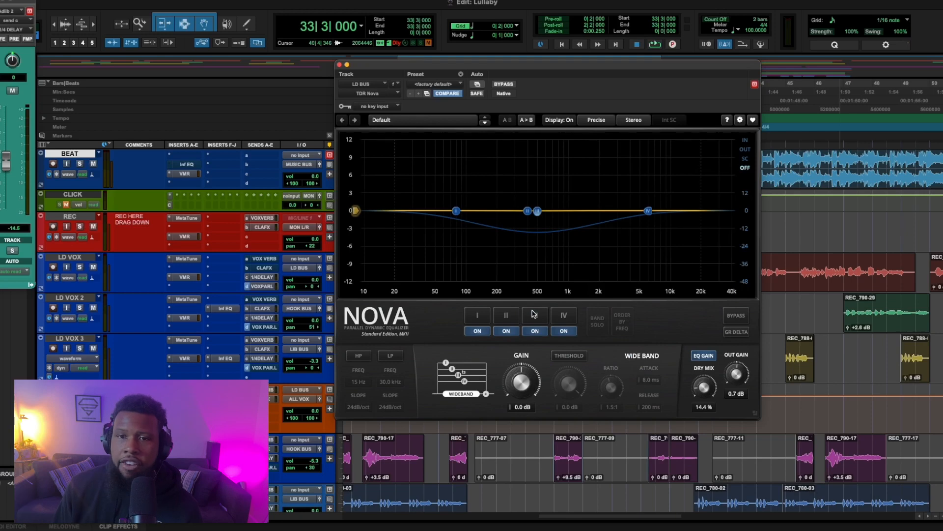
{"action": "left_click", "coordinate": [535, 331]}
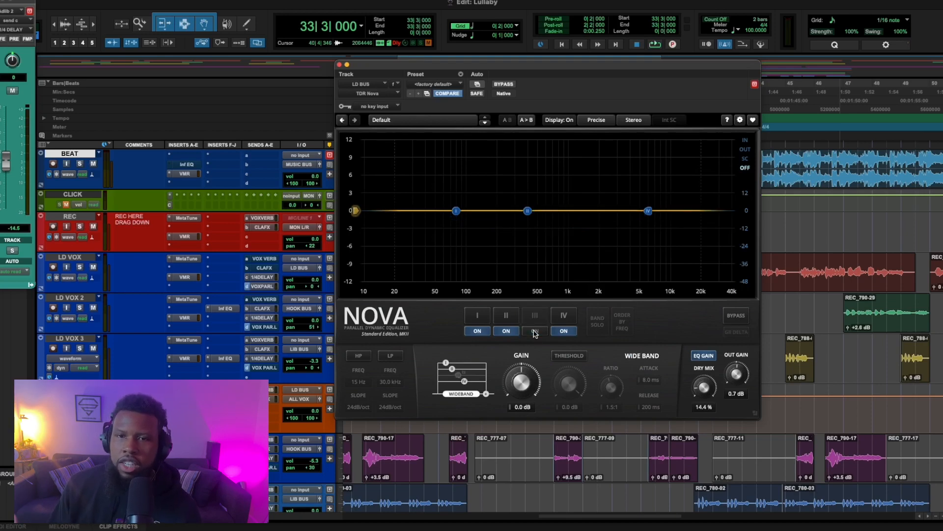
{"action": "left_click", "coordinate": [506, 317]}
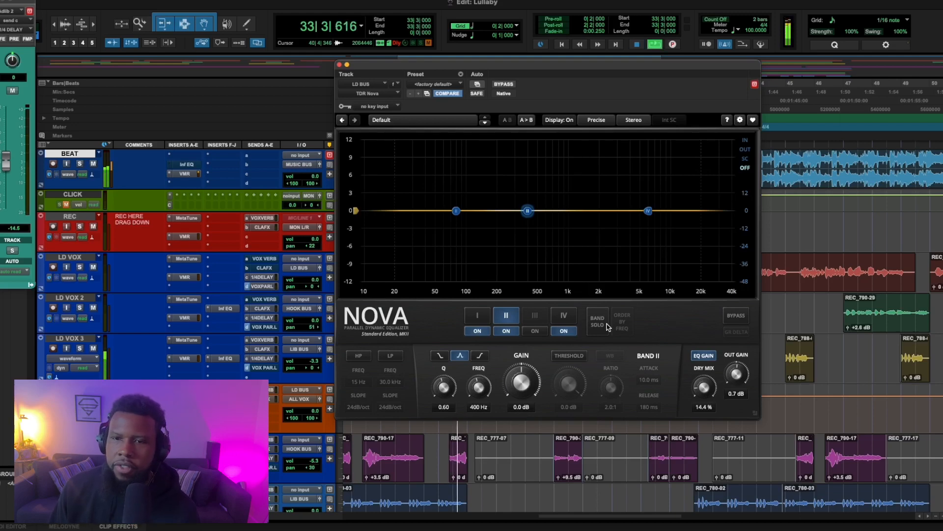
{"action": "left_click", "coordinate": [598, 322]}
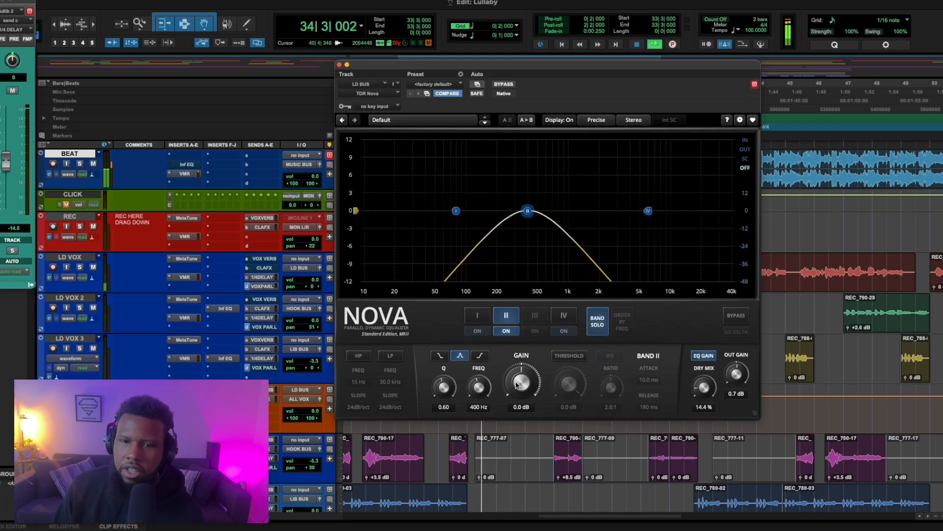
{"action": "left_click_drag", "start_coordinate": [478, 378], "coordinate": [451, 117]}
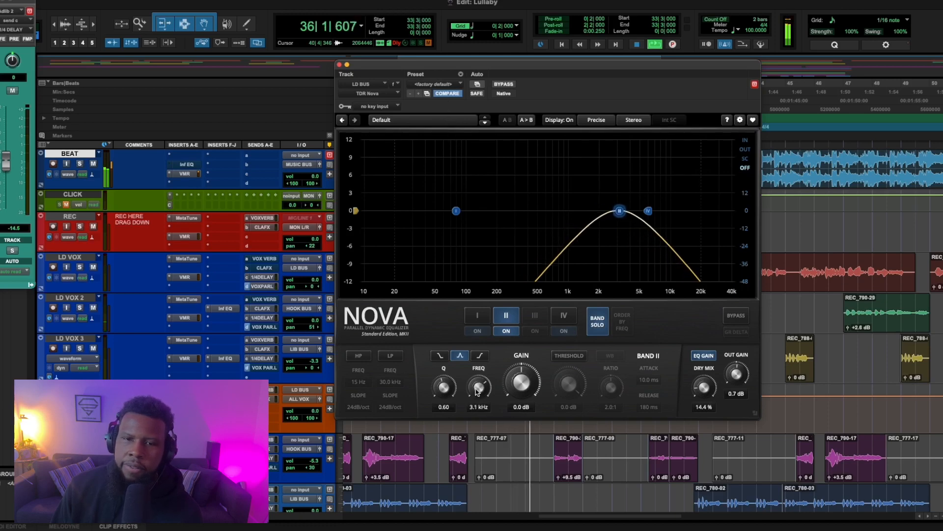
{"action": "mouse_move", "coordinate": [477, 391]}
{"action": "left_mouse_down"}
{"action": "mouse_move", "coordinate": [468, 325]}
{"action": "mouse_move", "coordinate": [476, 379]}
{"action": "left_mouse_up"}
Enable band II's threshold, lower it to about -12.4 dB and settle the band's frequency at 4.8 kHz by ear.
{"action": "left_click", "coordinate": [575, 355]}
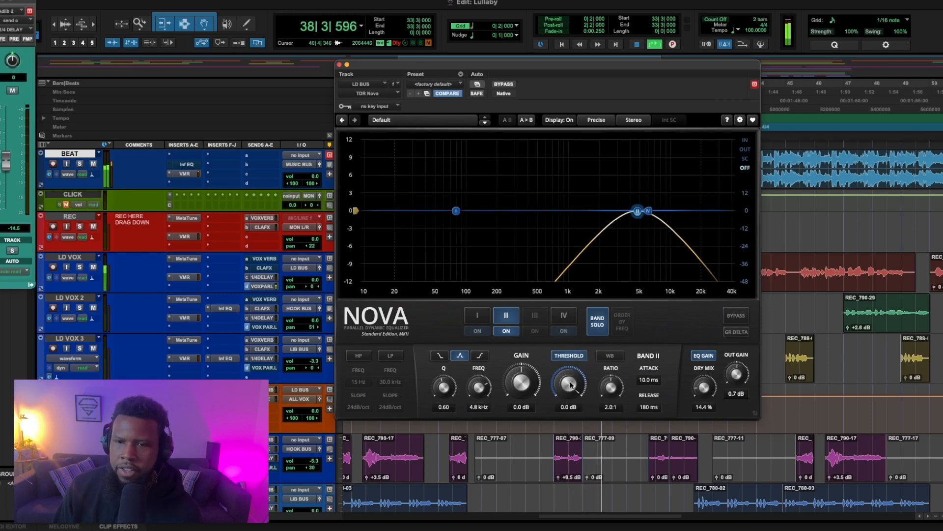
{"action": "mouse_move", "coordinate": [470, 388]}
{"action": "left_mouse_down"}
{"action": "mouse_move", "coordinate": [476, 350]}
{"action": "mouse_move", "coordinate": [484, 405]}
{"action": "mouse_move", "coordinate": [461, 311]}
{"action": "mouse_move", "coordinate": [464, 368]}
{"action": "mouse_move", "coordinate": [480, 392]}
{"action": "left_mouse_up"}
{"action": "key", "text": "space"}
{"action": "key", "text": "space"}
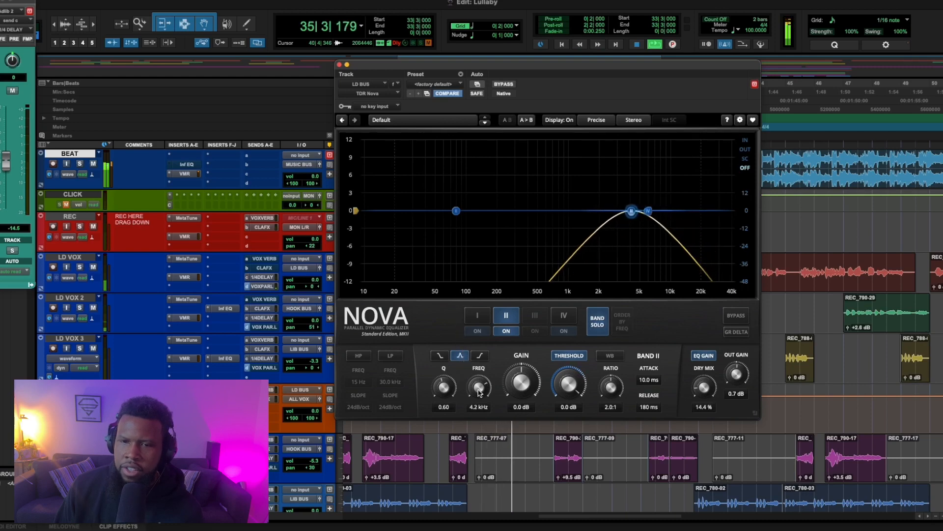
{"action": "left_click_drag", "start_coordinate": [570, 387], "coordinate": [572, 410]}
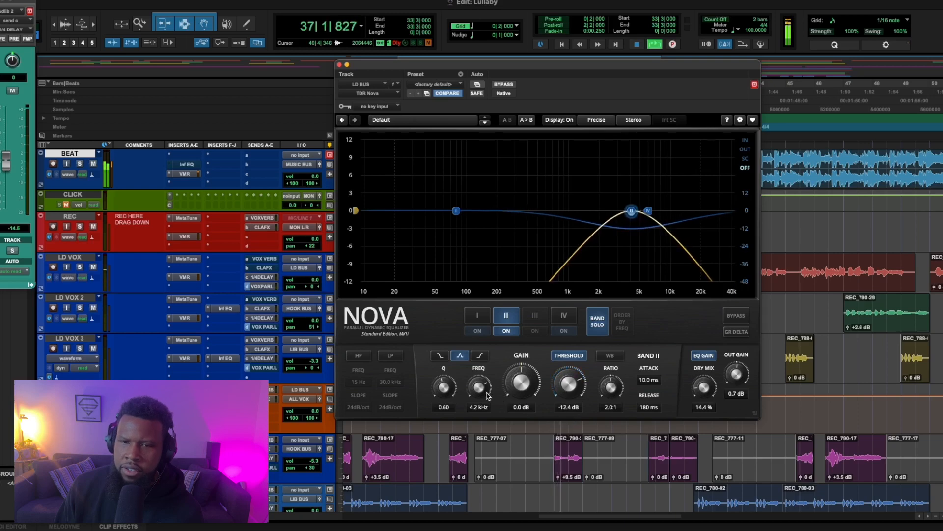
{"action": "left_click_drag", "start_coordinate": [480, 393], "coordinate": [480, 386]}
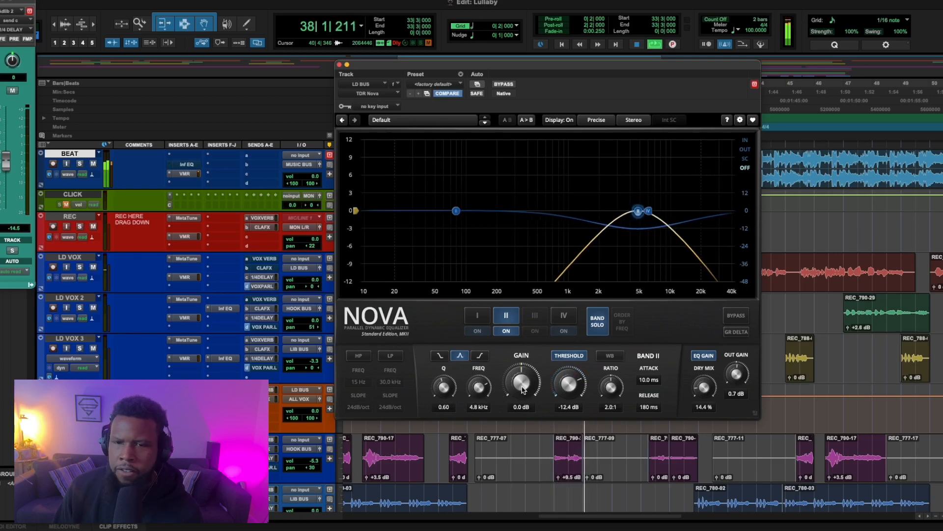
Turn off the band solo, fine-tune band II's threshold to -13.1 dB and raise the output gain to 1.7 dB.
{"action": "left_click", "coordinate": [597, 322]}
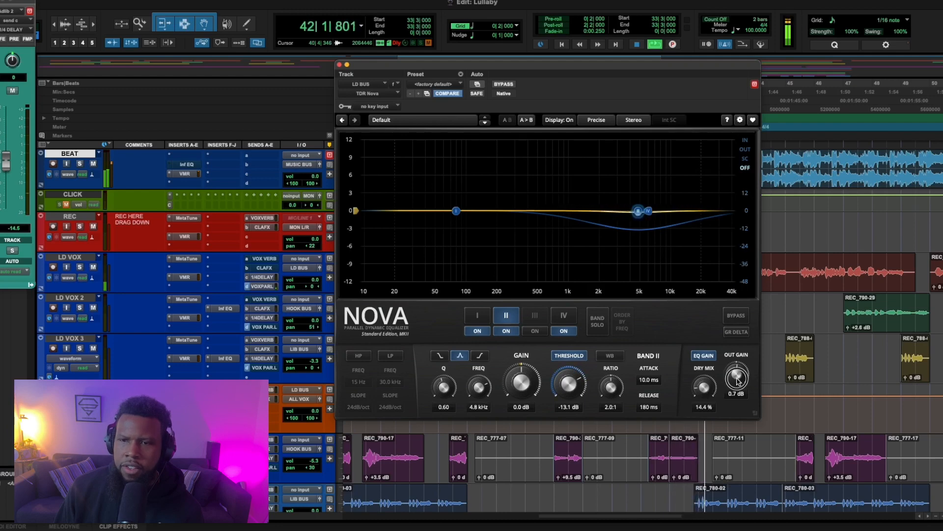
{"action": "left_click_drag", "start_coordinate": [737, 381], "coordinate": [737, 376]}
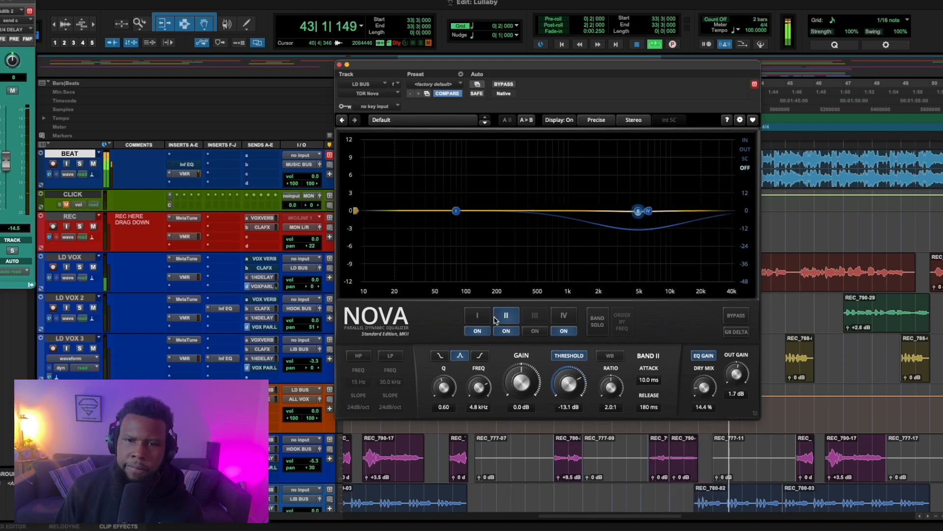
Move band I to about 178 Hz, enable its threshold and solo it with its gain reset to 0 dB.
{"action": "left_click", "coordinate": [476, 318]}
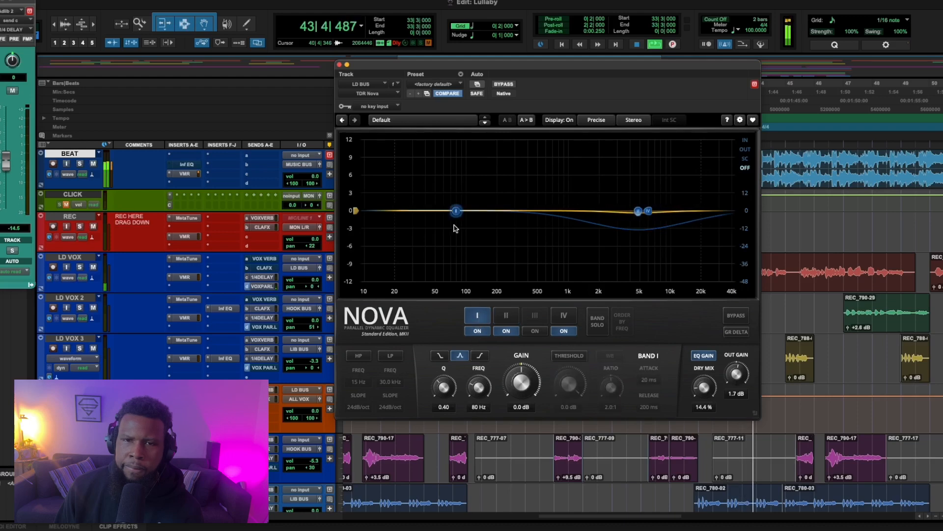
{"action": "left_click_drag", "start_coordinate": [456, 211], "coordinate": [491, 213]}
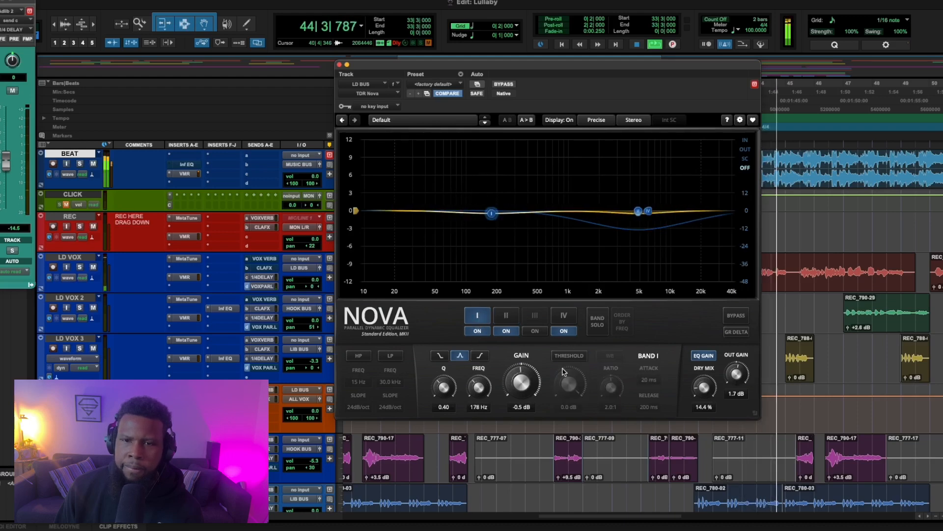
{"action": "left_click", "coordinate": [569, 355]}
{"action": "left_click", "coordinate": [596, 320]}
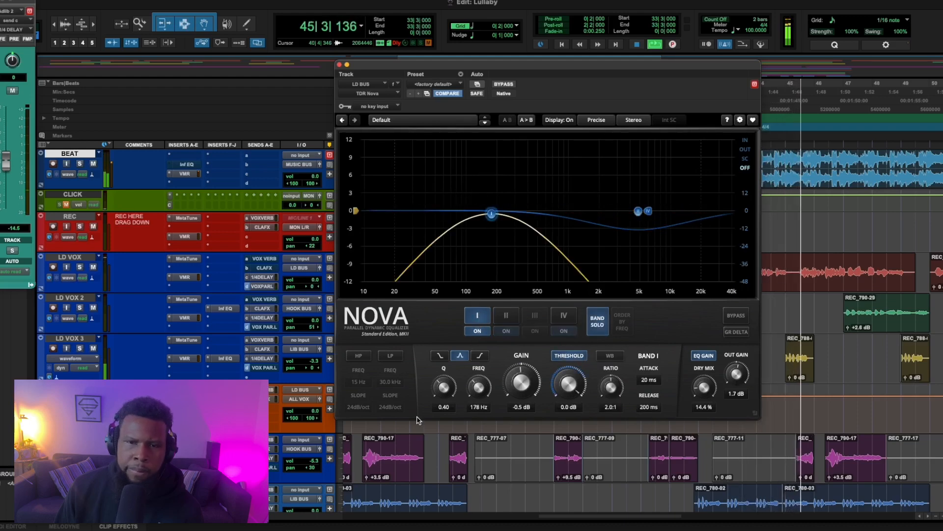
{"action": "double_click", "coordinate": [521, 383]}
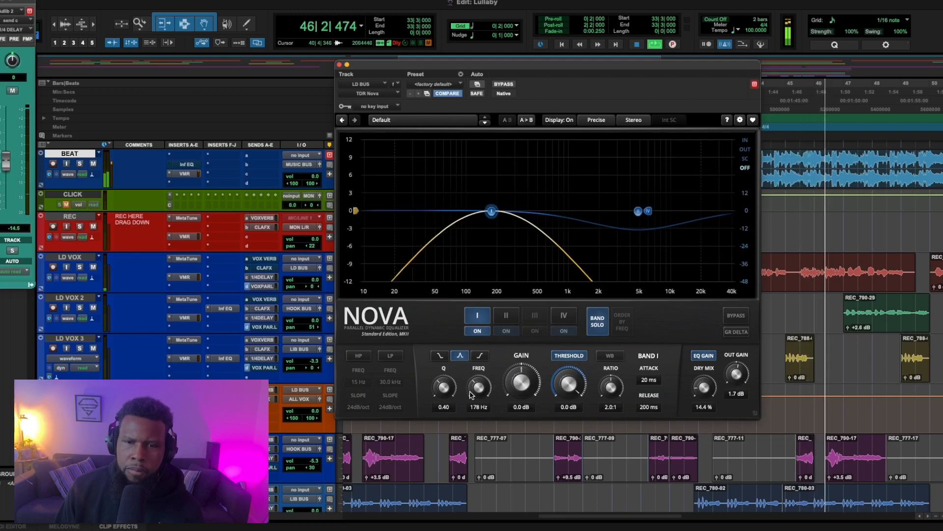
Tune band I to about 352 Hz with Q 0.68, lower its threshold to about -11.9 dB and stop playback.
{"action": "left_click_drag", "start_coordinate": [475, 387], "coordinate": [427, 245]}
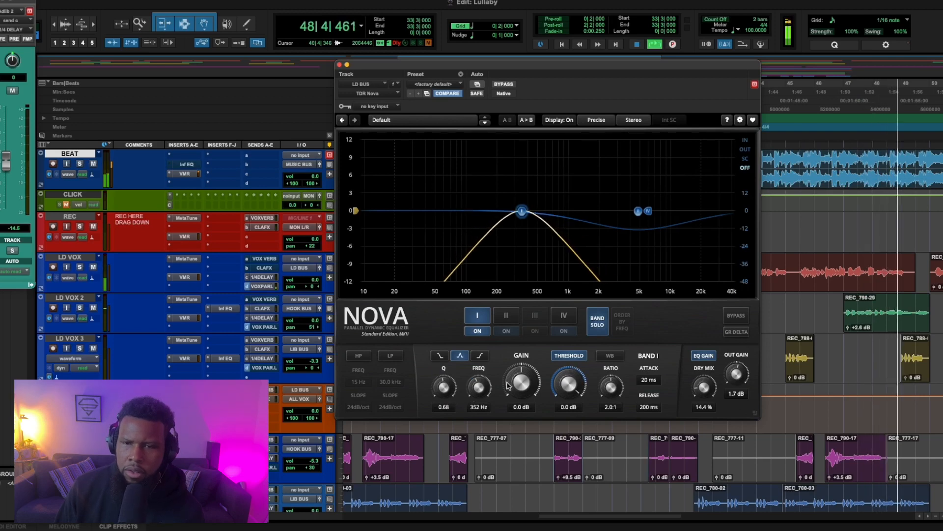
{"action": "left_click_drag", "start_coordinate": [569, 384], "coordinate": [570, 501]}
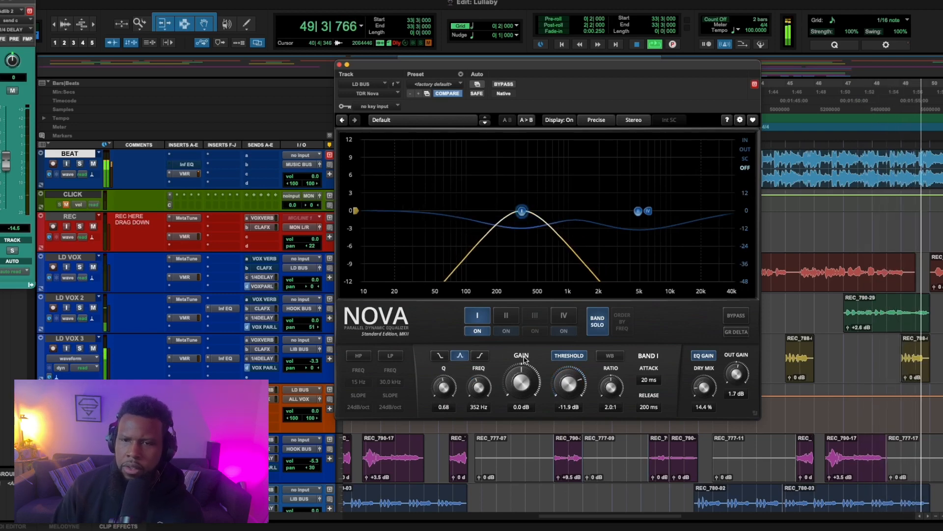
{"action": "key", "text": "space"}
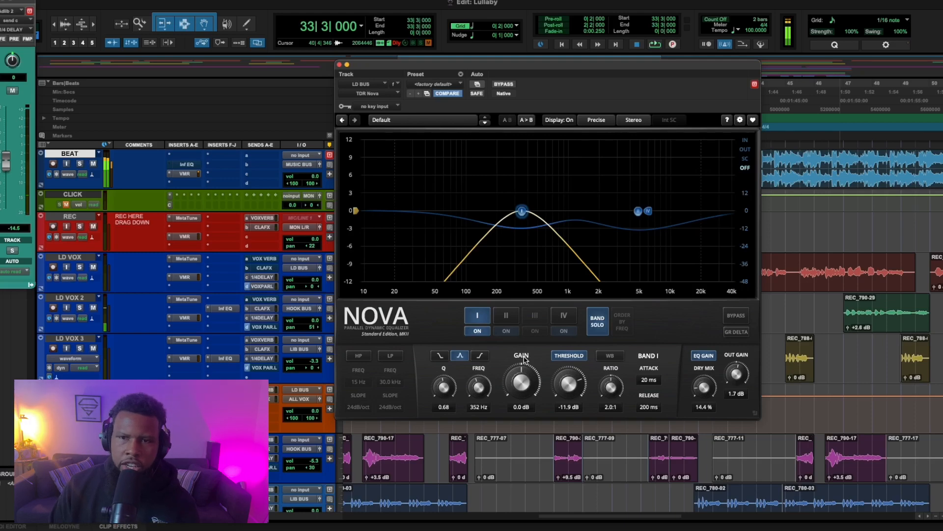
Resume playback, turn off the band solo to hear the full vocal processing and close TDR Nova.
{"action": "key", "text": "space"}
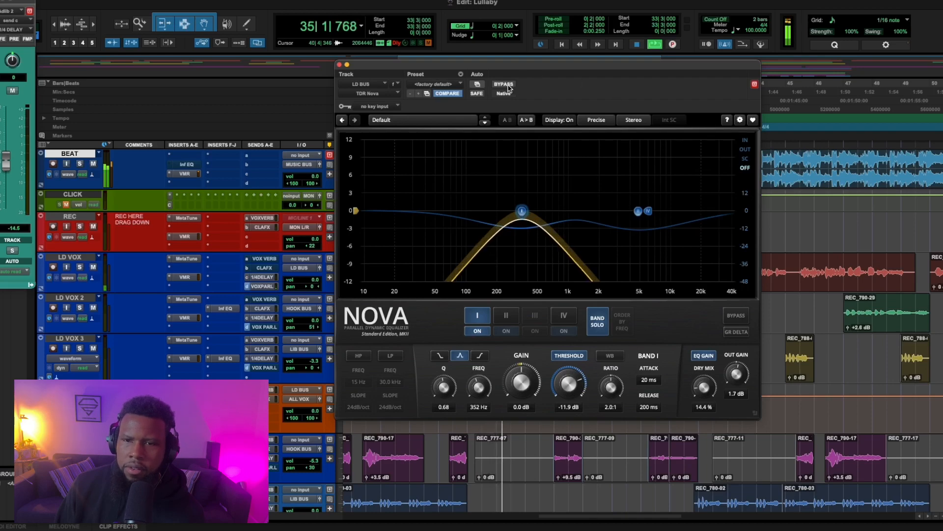
{"action": "left_click", "coordinate": [597, 327]}
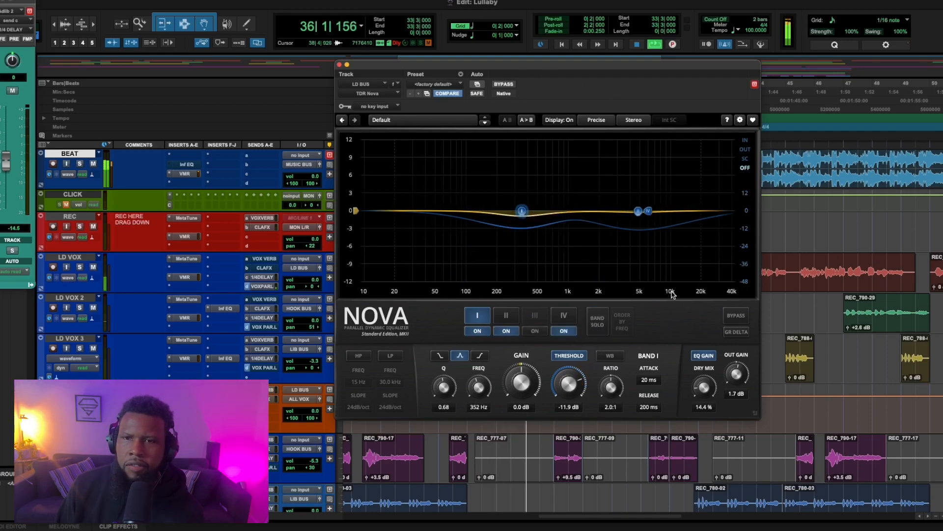
{"action": "left_click", "coordinate": [339, 65]}
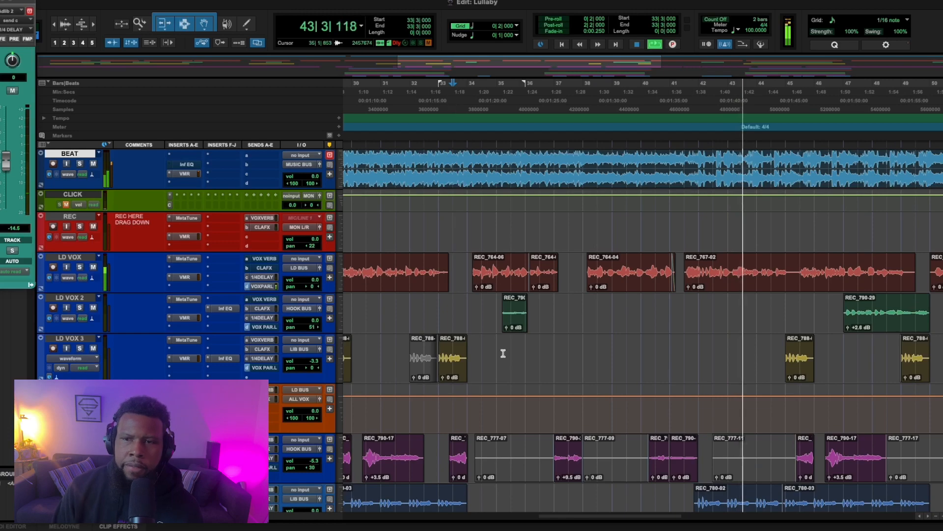
Open the Initial Clipper on the MIXBUS track to view its settings, then close it.
{"action": "scroll", "coordinate": [282, 334], "scroll_direction": "down", "scroll_amount": 15}
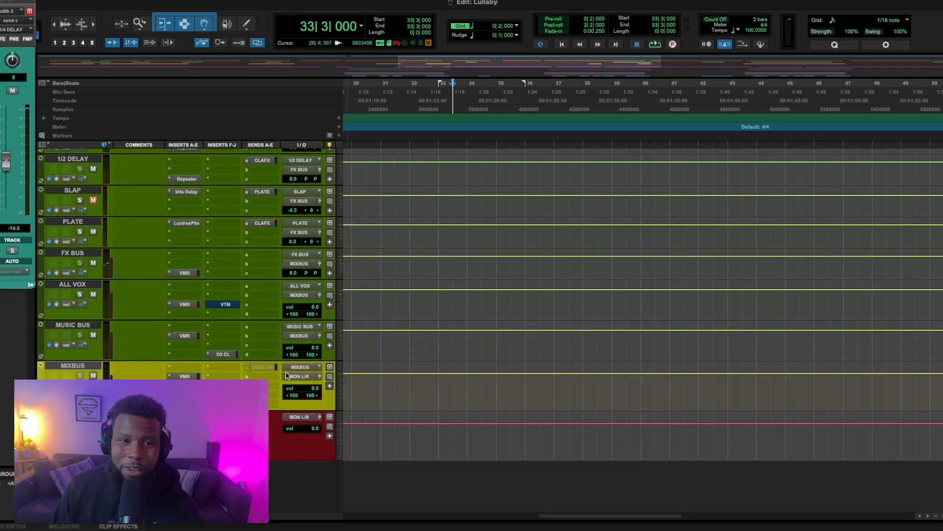
{"action": "left_click", "coordinate": [223, 404]}
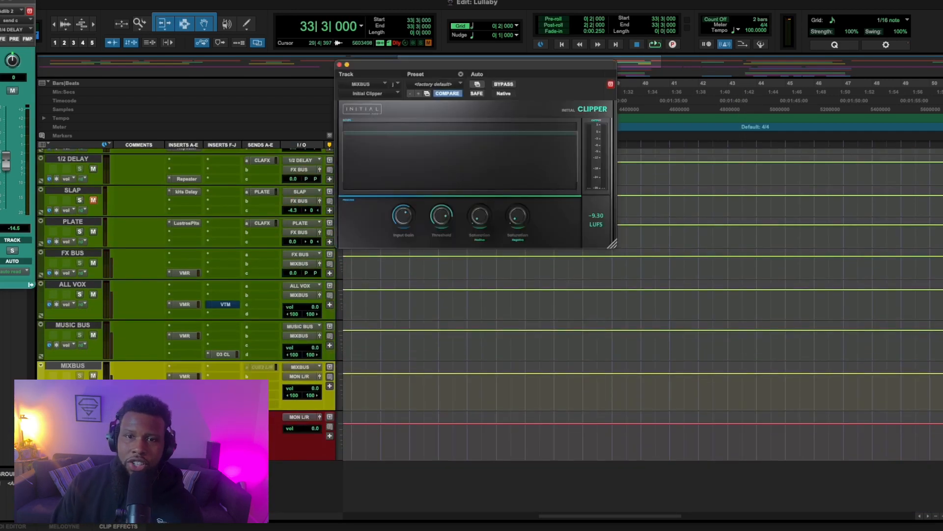
{"action": "left_click", "coordinate": [223, 403]}
Open Youlean Loudness Meter 2 on the Master 1 track and measure the mix loudness over a short playback.
{"action": "left_click", "coordinate": [223, 435]}
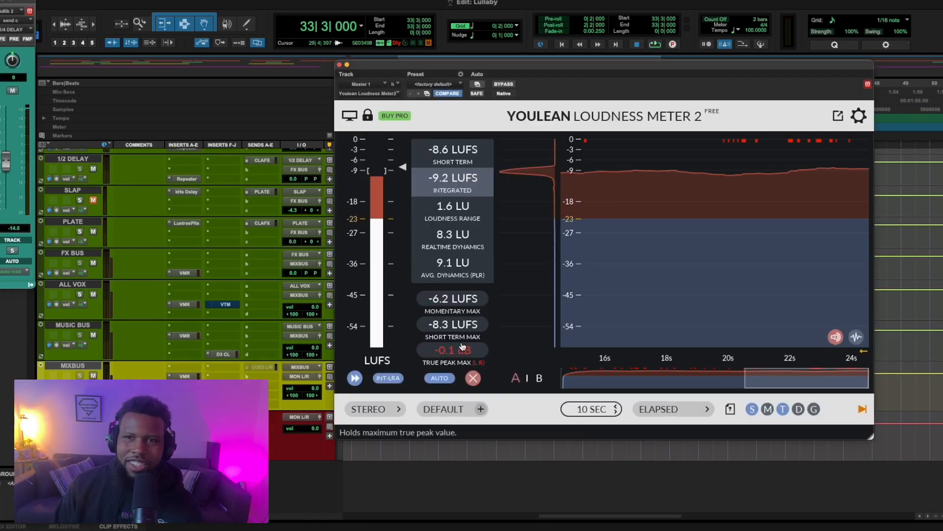
{"action": "key", "text": "space"}
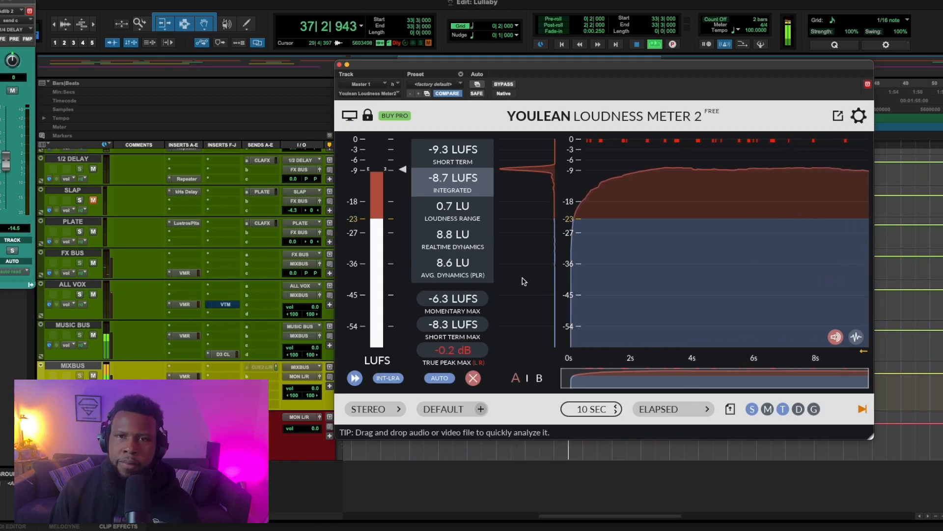
{"action": "key", "text": "space"}
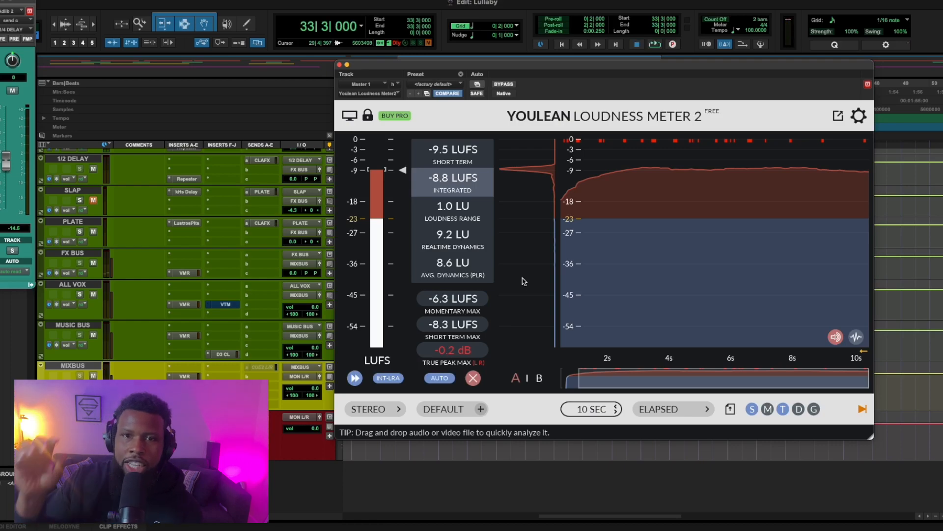